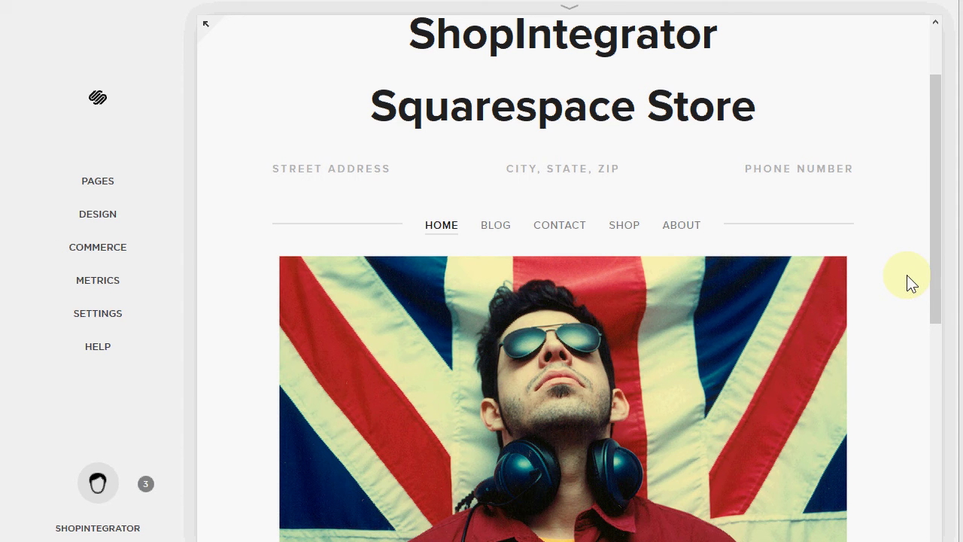
Step: Open the Shop page in the site preview and look over its empty content area
click(623, 225)
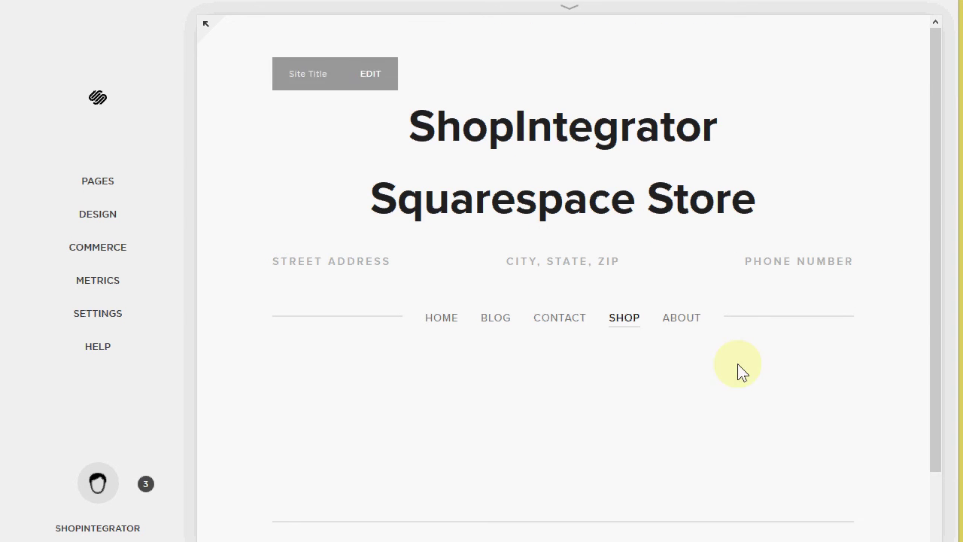
scroll(701, 385, down, 2)
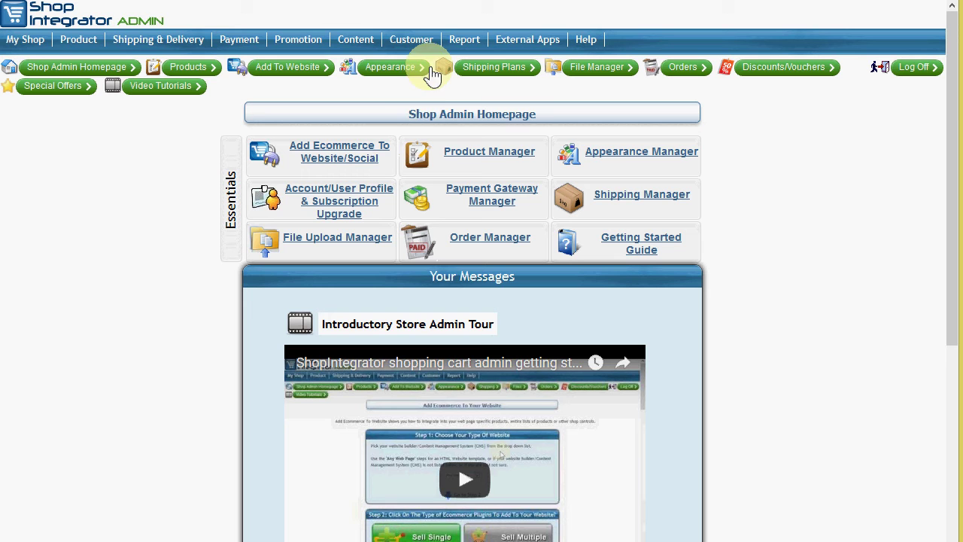
Step: Switch to the ShopIntegrator admin, open Add Ecommerce To Website/Social and choose Square Space as the website type
click(344, 161)
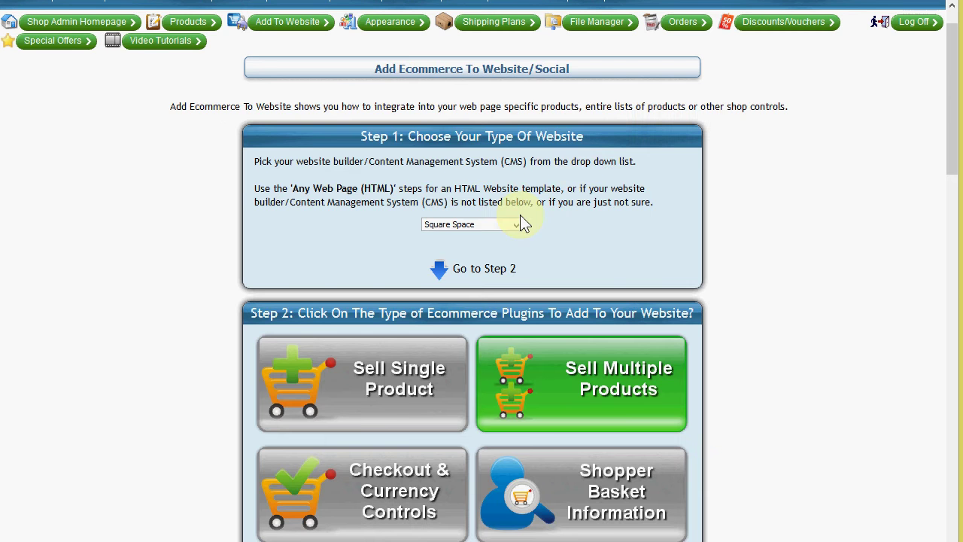
click(499, 225)
click(453, 312)
Step: Review the Sell Multiple Products steps and copy the Part (i) hidden script from Step 5
scroll(813, 217, down, 3)
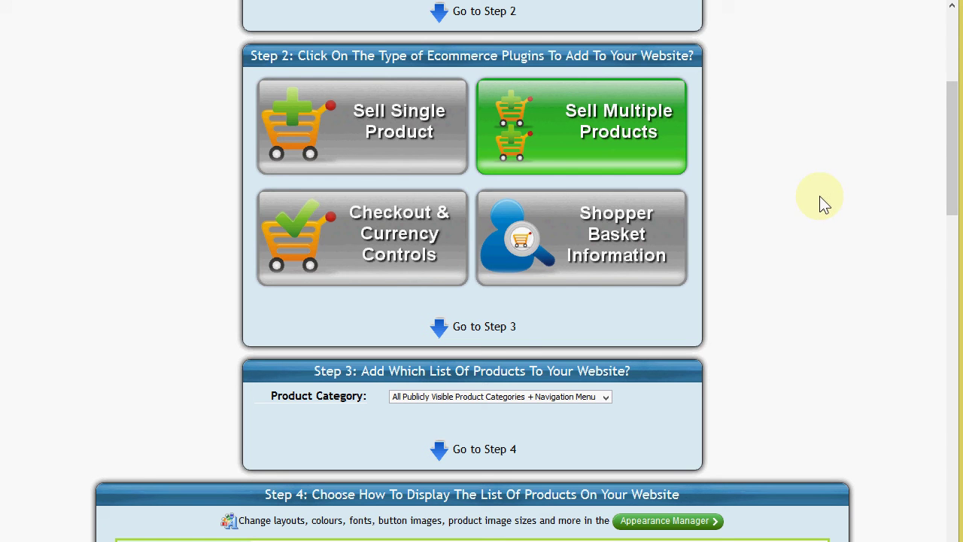
scroll(786, 207, down, 7)
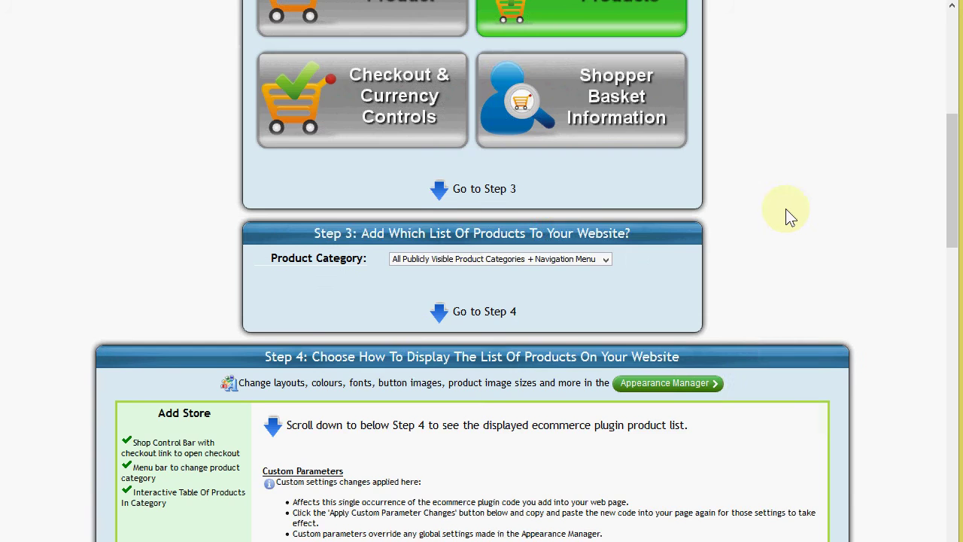
scroll(787, 208, down, 5)
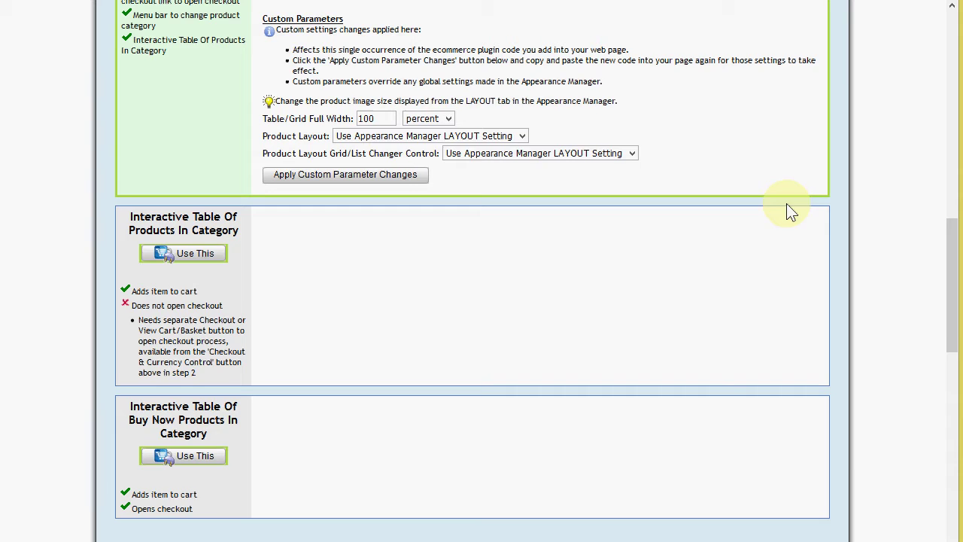
scroll(786, 208, down, 5)
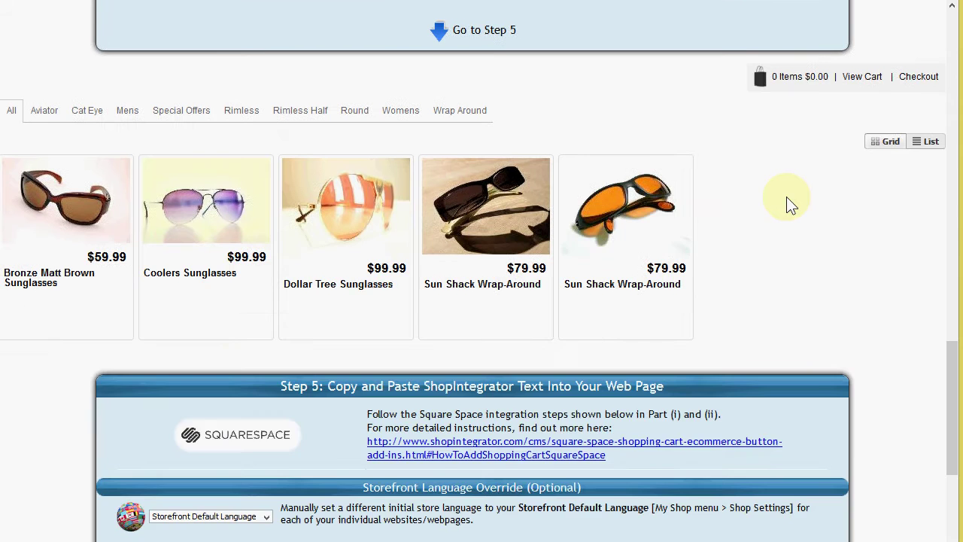
scroll(792, 202, up, 1)
scroll(873, 305, down, 5)
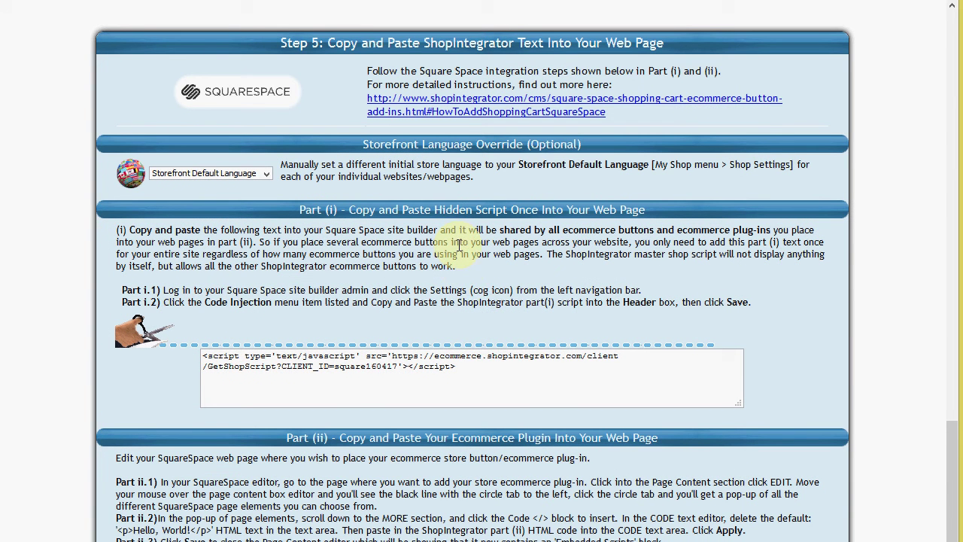
click(481, 367)
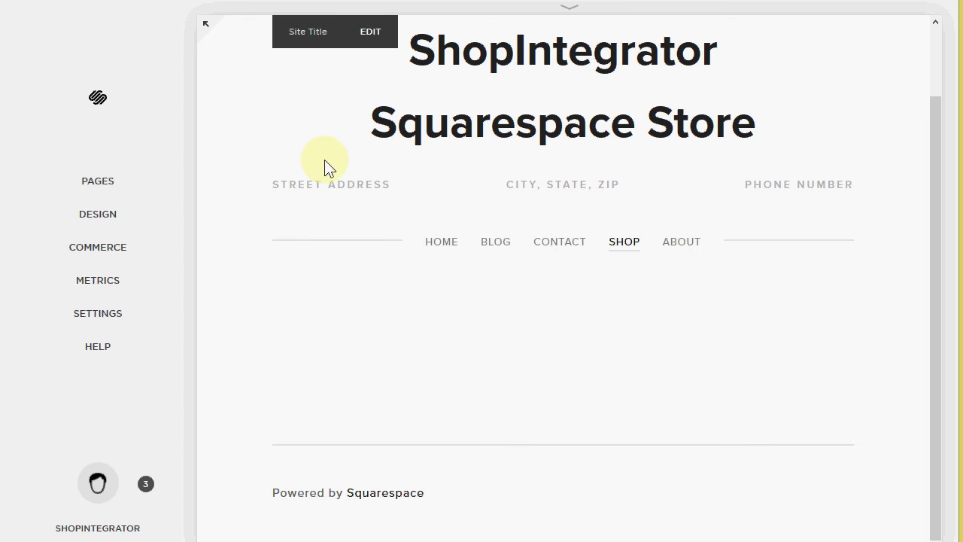
Step: Switch to Squarespace, open the site's advanced Code Injection settings for the copied script, and return to the main menu
click(97, 316)
scroll(75, 236, down, 3)
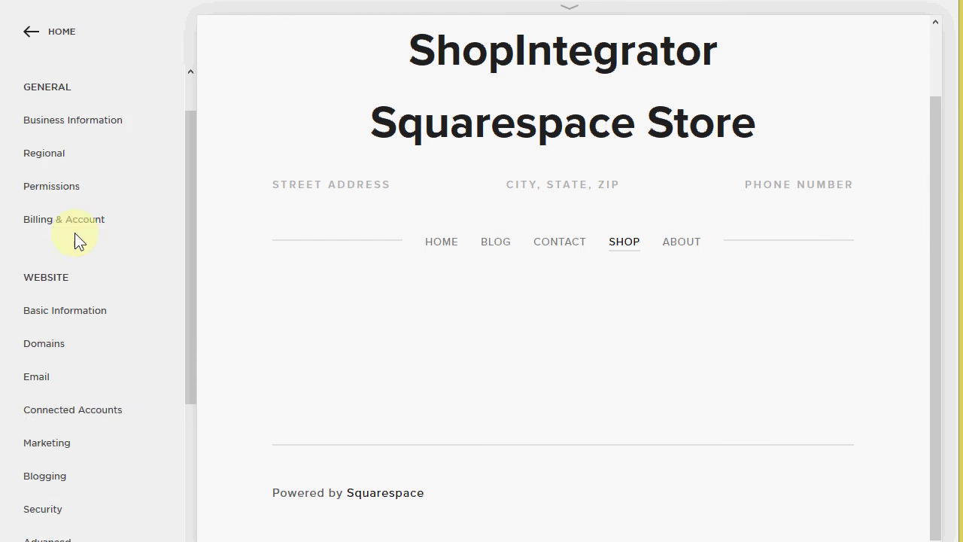
click(45, 462)
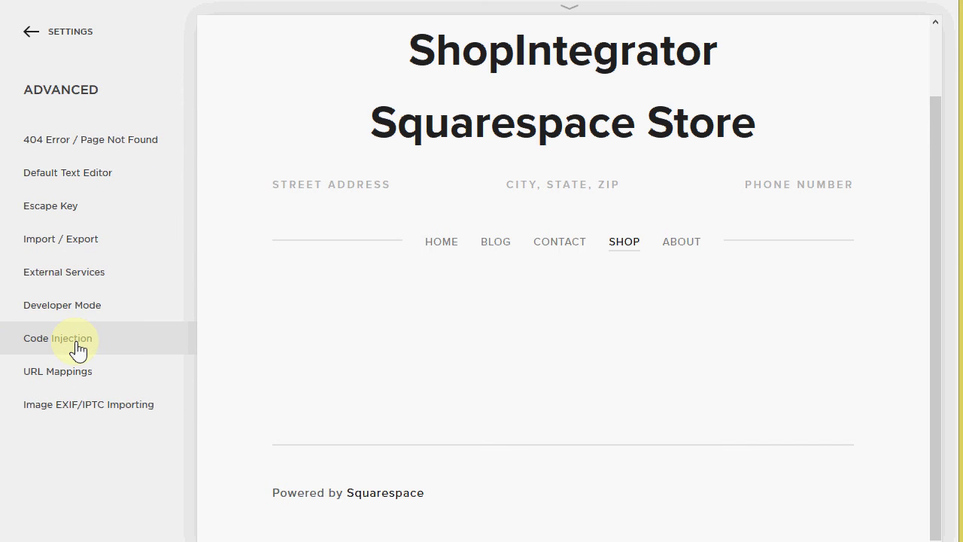
click(75, 340)
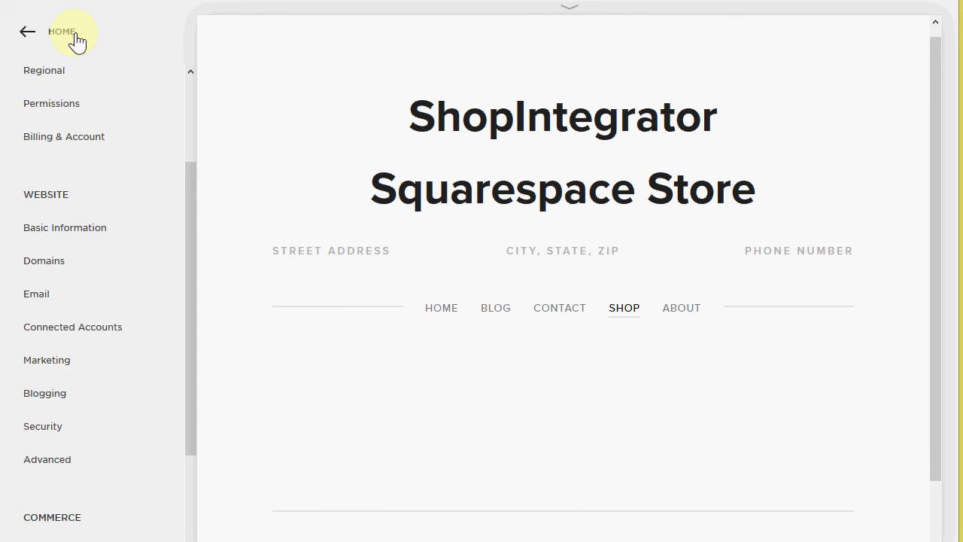
click(76, 34)
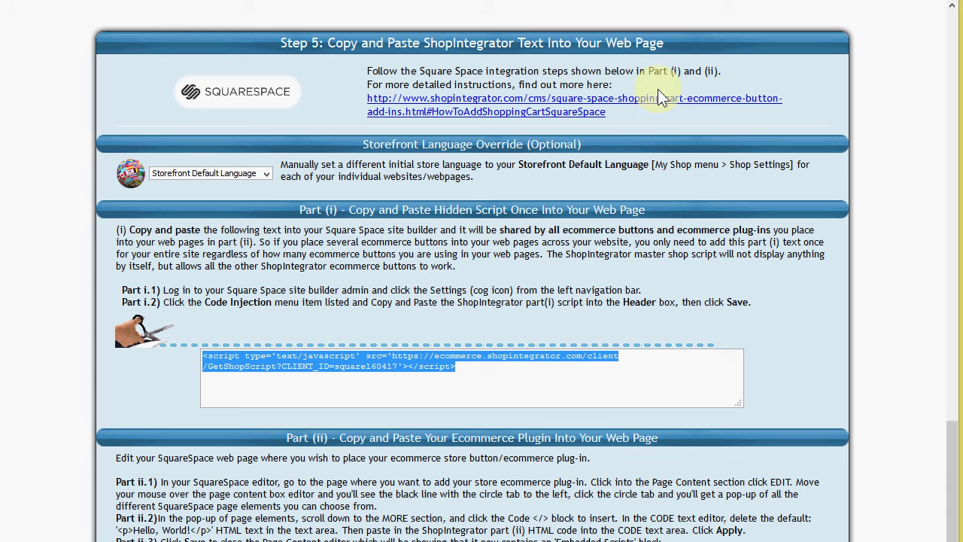
Step: Switch to ShopIntegrator and copy the Part (ii) ecommerce plugin code for the store
scroll(658, 91, down, 3)
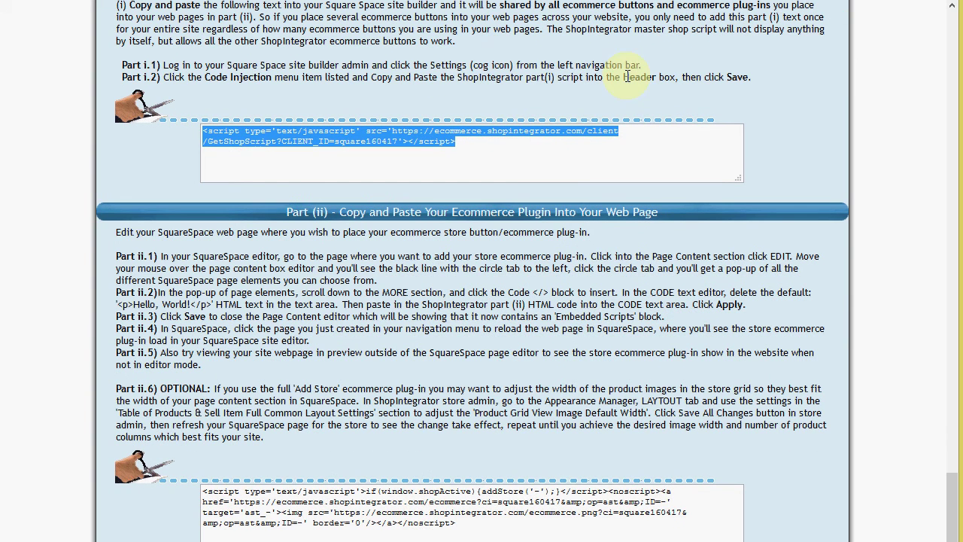
click(458, 524)
key(ctrl+c)
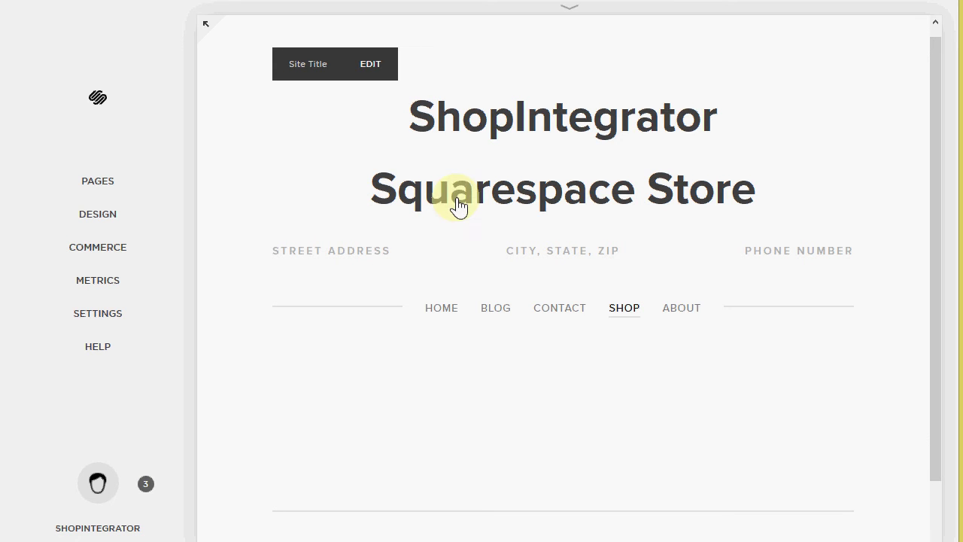
Step: Switch to Squarespace, start editing the Shop page's content and insert a Code block above the text block
mouse_move(369, 410)
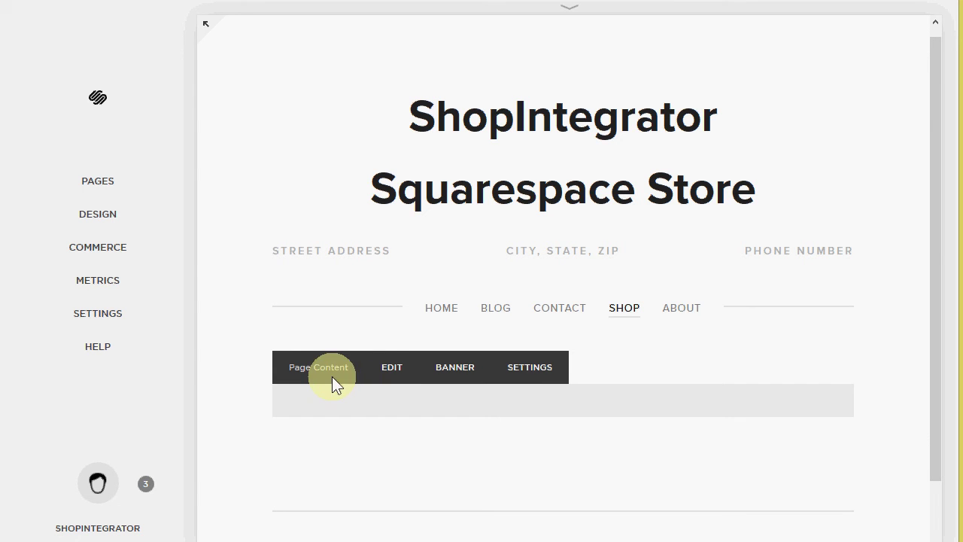
click(386, 372)
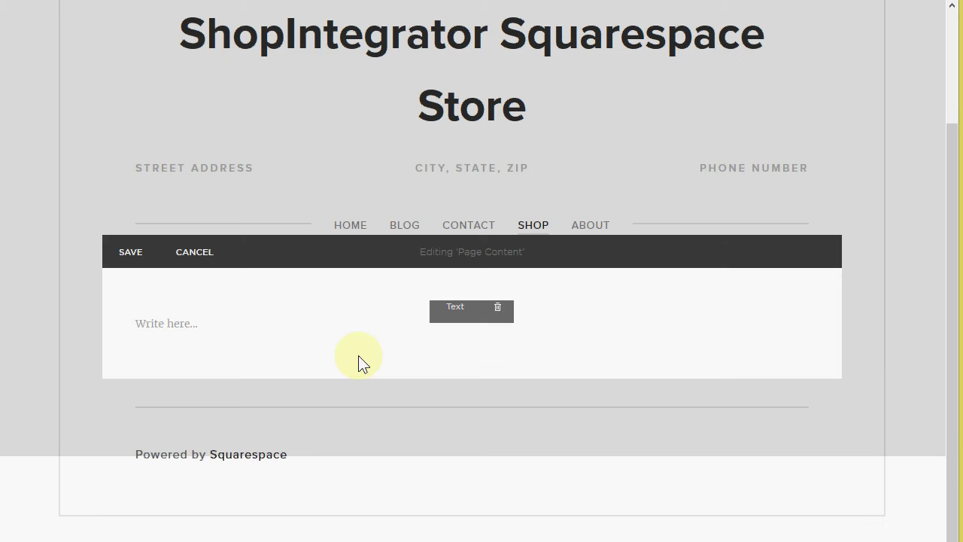
mouse_move(157, 327)
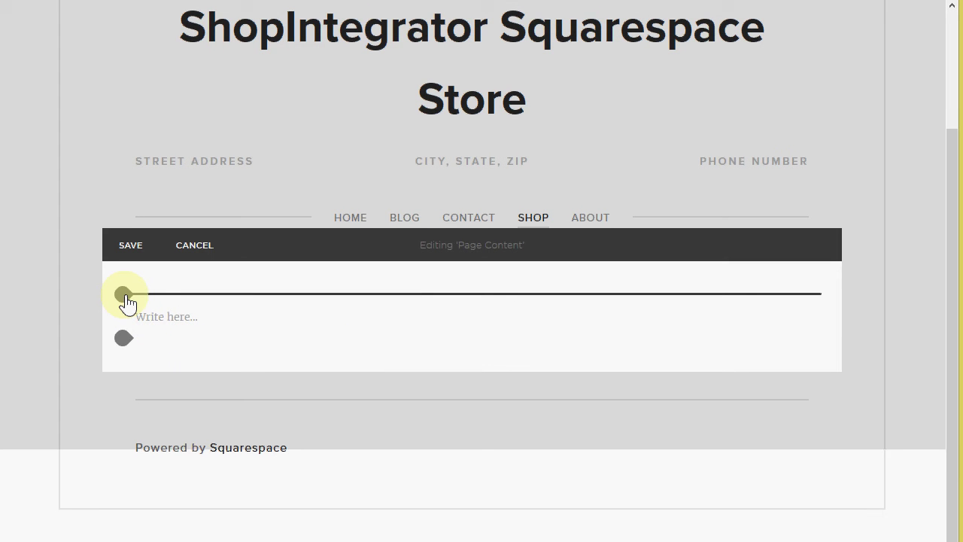
click(124, 294)
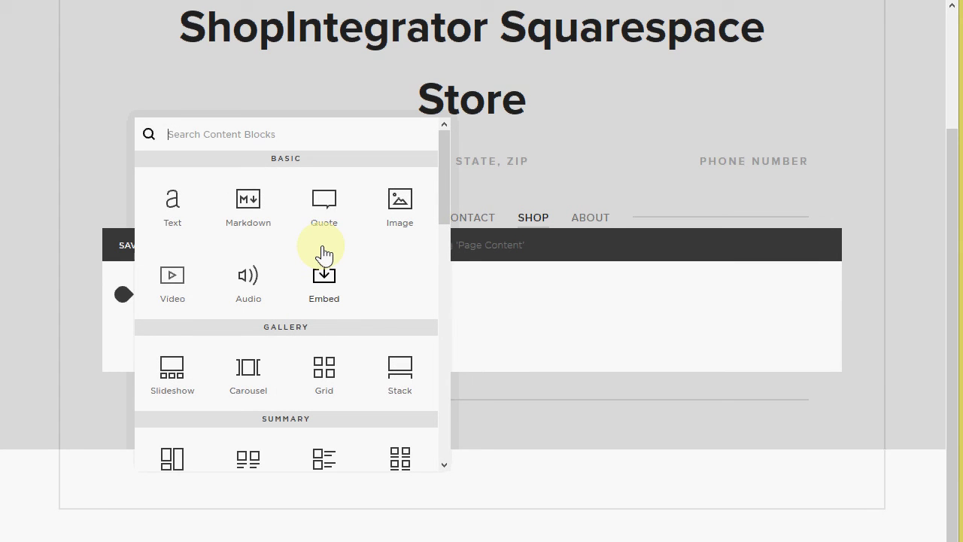
scroll(323, 256, down, 2)
scroll(322, 253, down, 6)
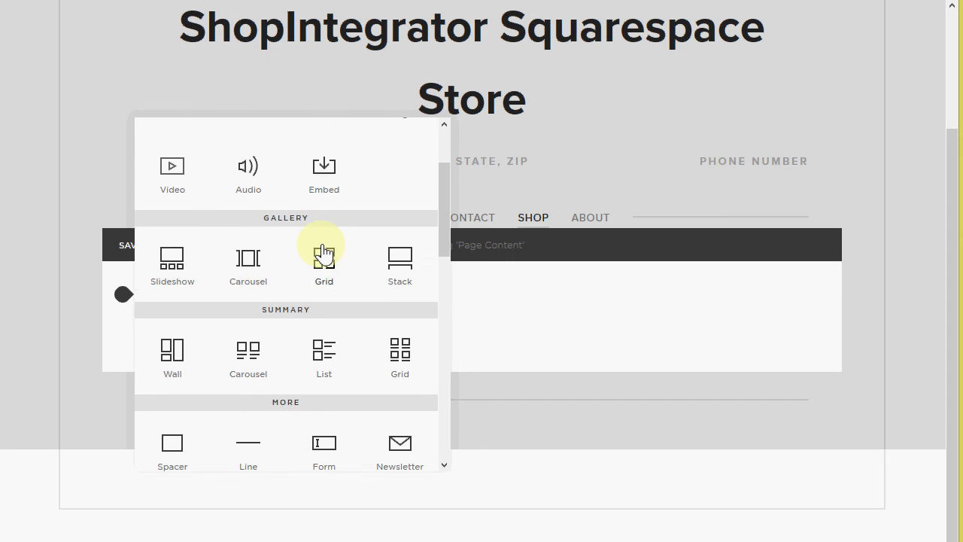
scroll(320, 244, down, 3)
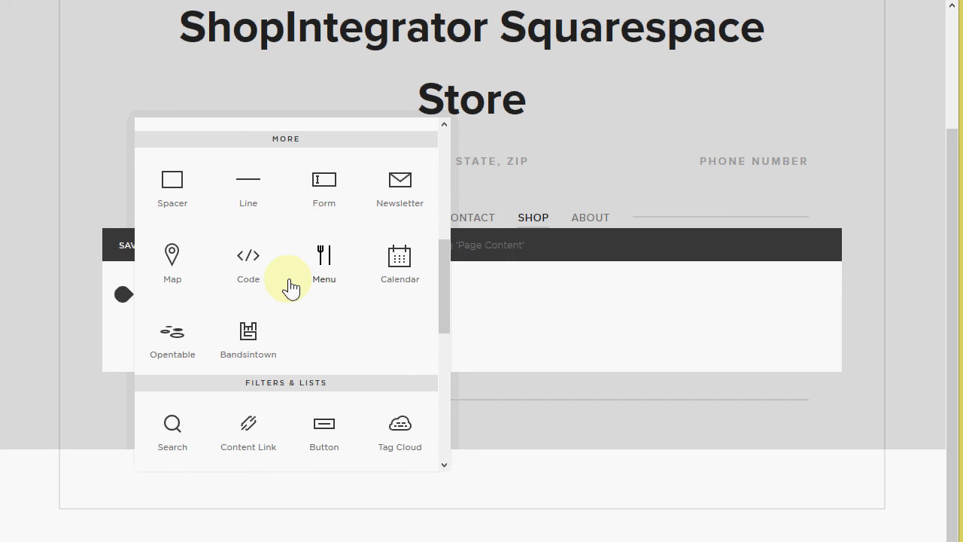
click(250, 260)
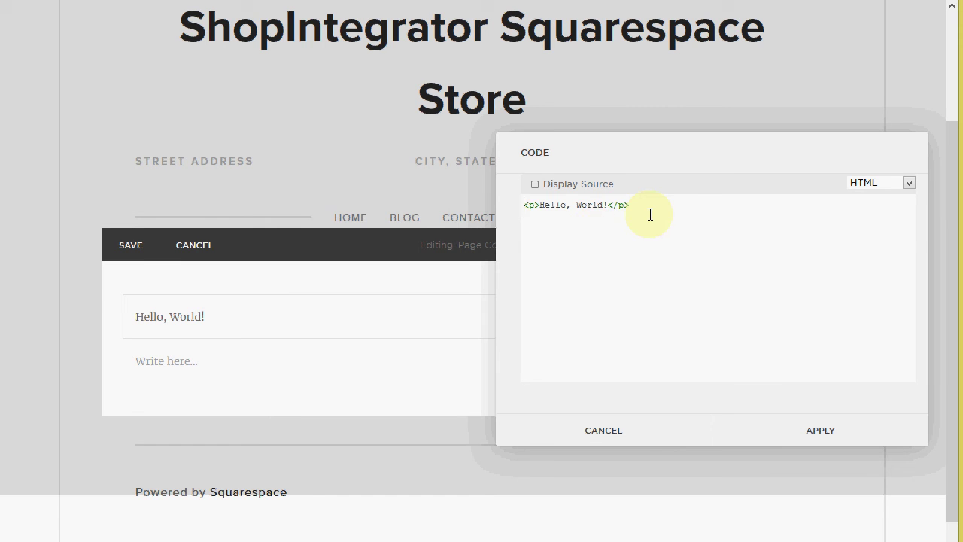
Step: Replace the Code block's default HTML with the copied ShopIntegrator plugin code, apply it and save the page content
key(ctrl+a)
key(BackSpace)
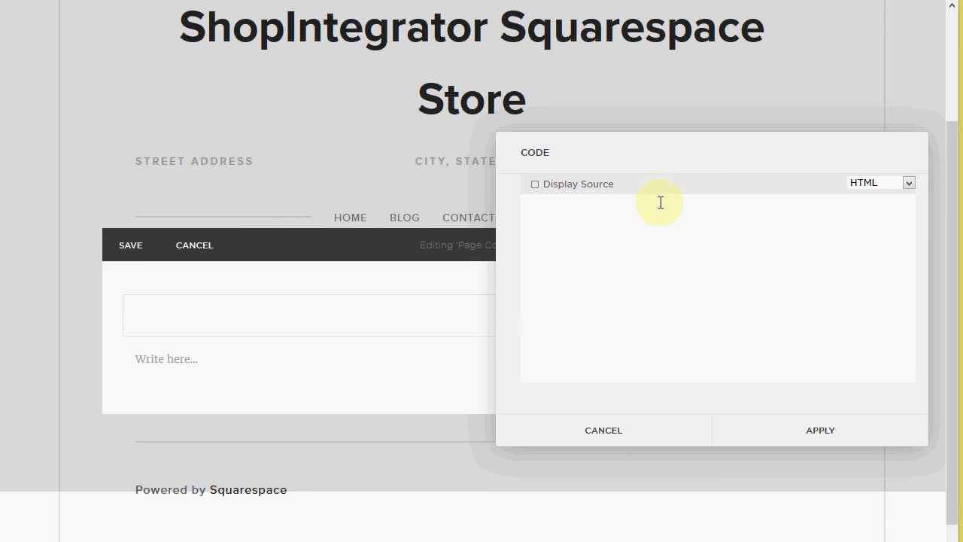
key(ctrl+v)
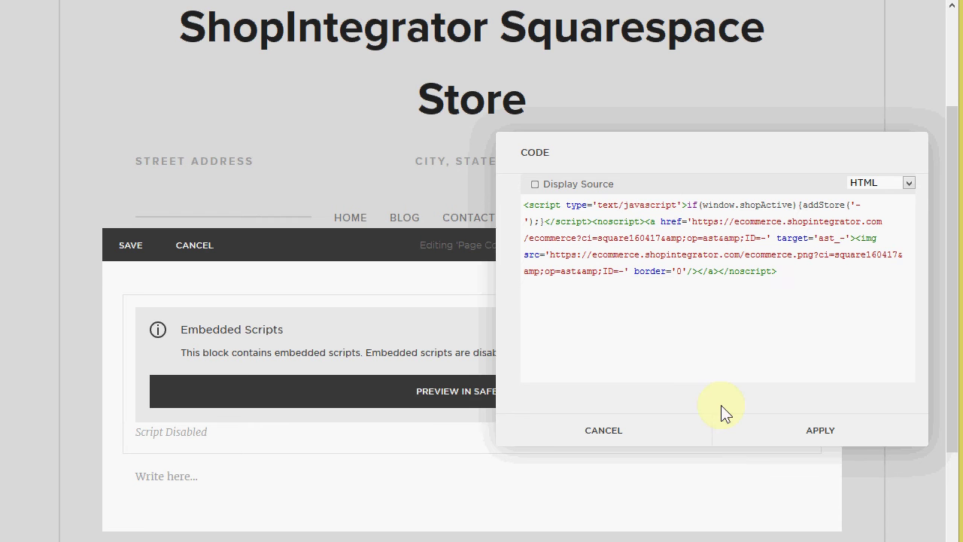
click(820, 436)
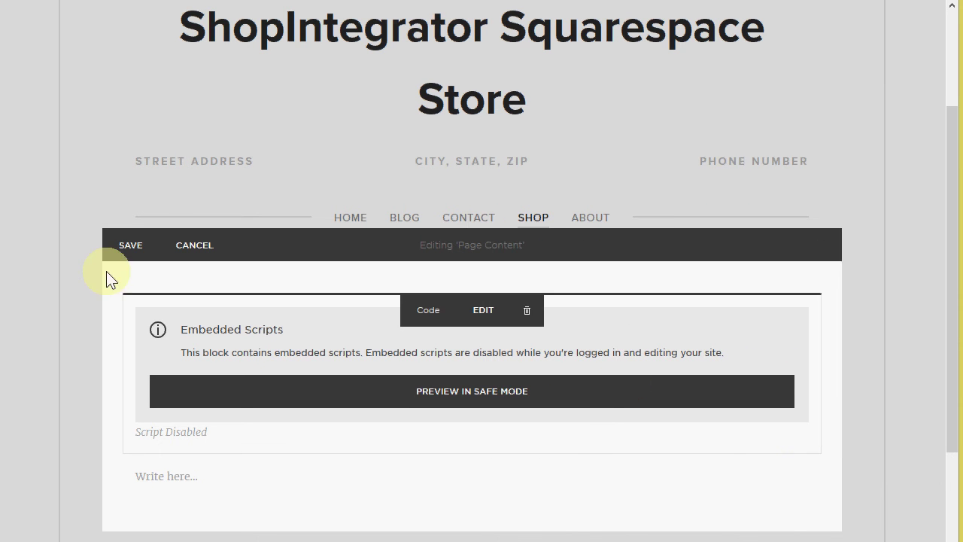
click(128, 253)
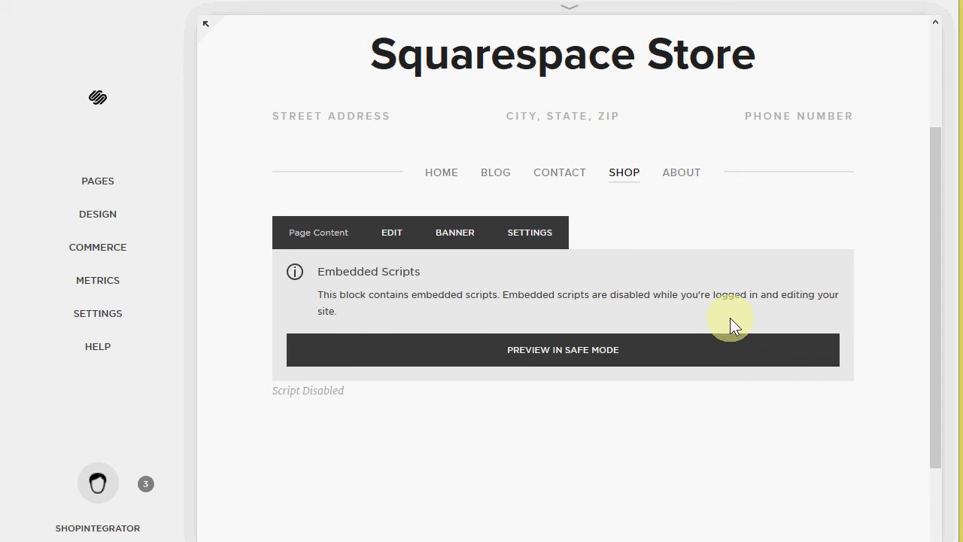
Step: Reload the Shop page, examine the embedded product grid and view the Coolers Sunglasses details, closing them again
click(623, 185)
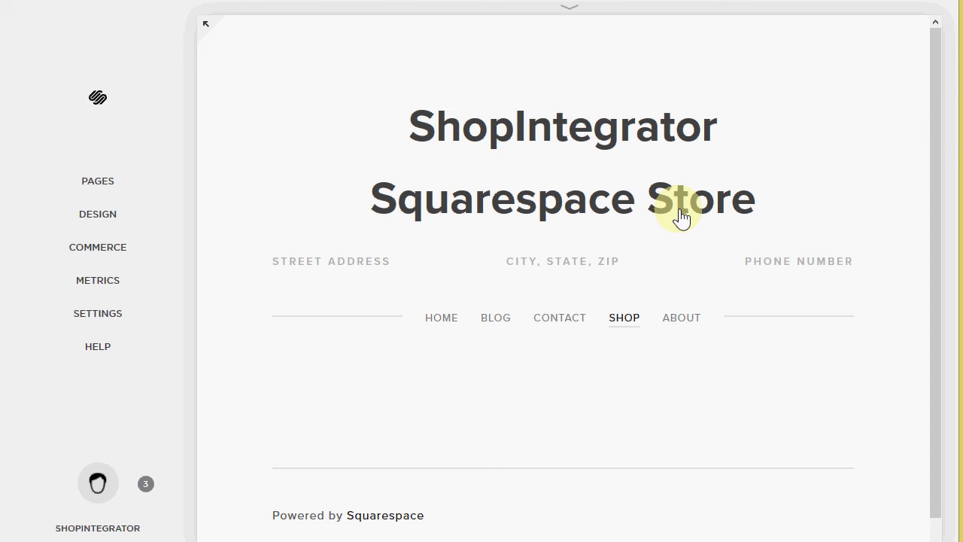
scroll(843, 197, down, 1)
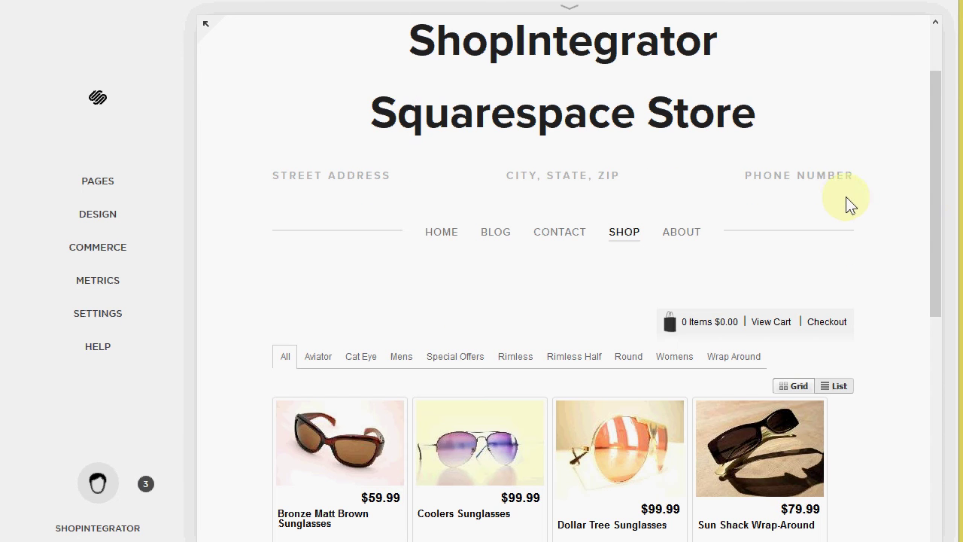
drag(932, 195, 947, 320)
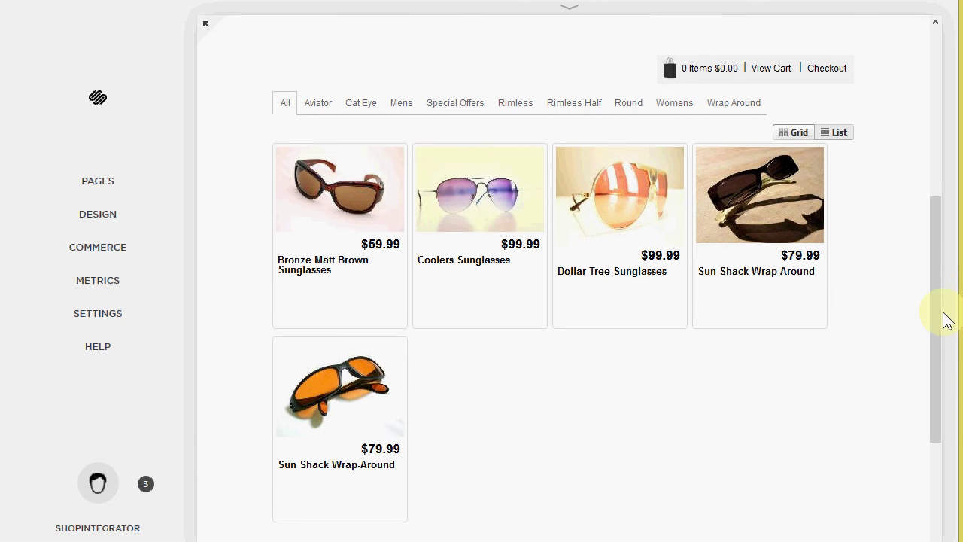
click(487, 209)
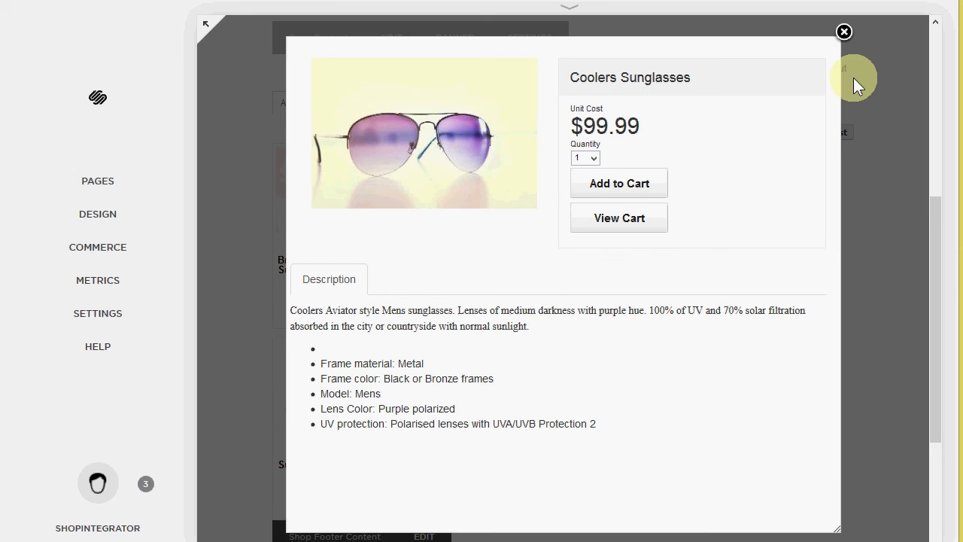
click(844, 32)
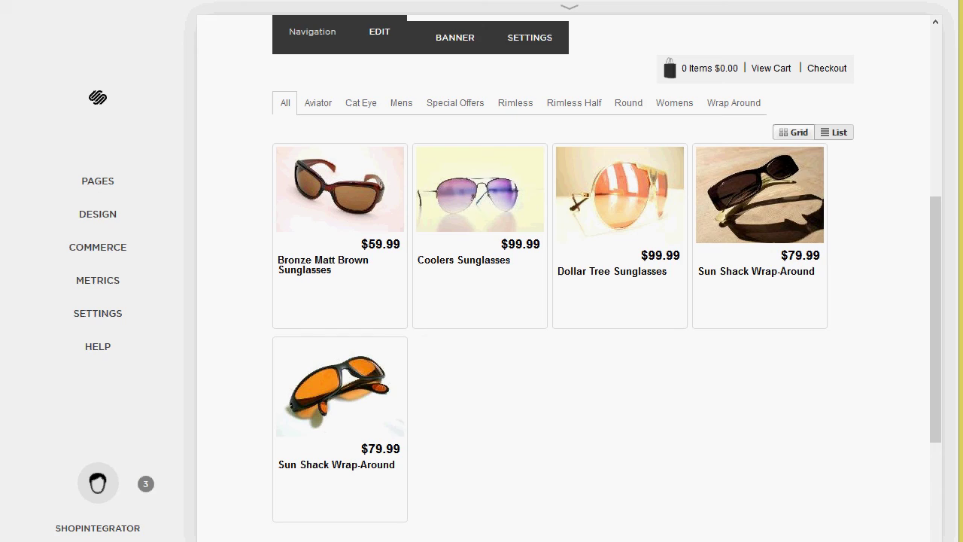
Step: Switch to the ShopIntegrator admin and open the Appearance Manager at the Shop Button's Scheme settings
key(alt+Tab)
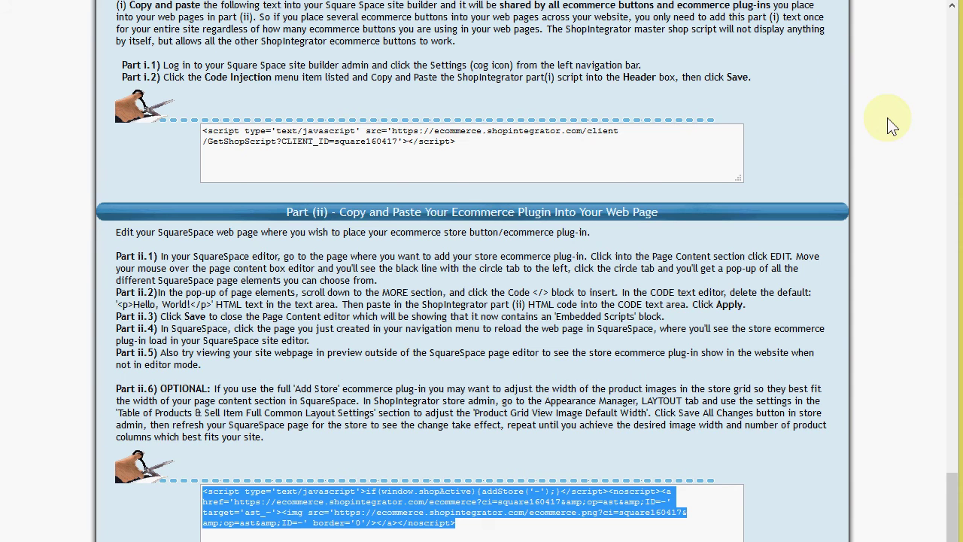
scroll(887, 118, up, 20)
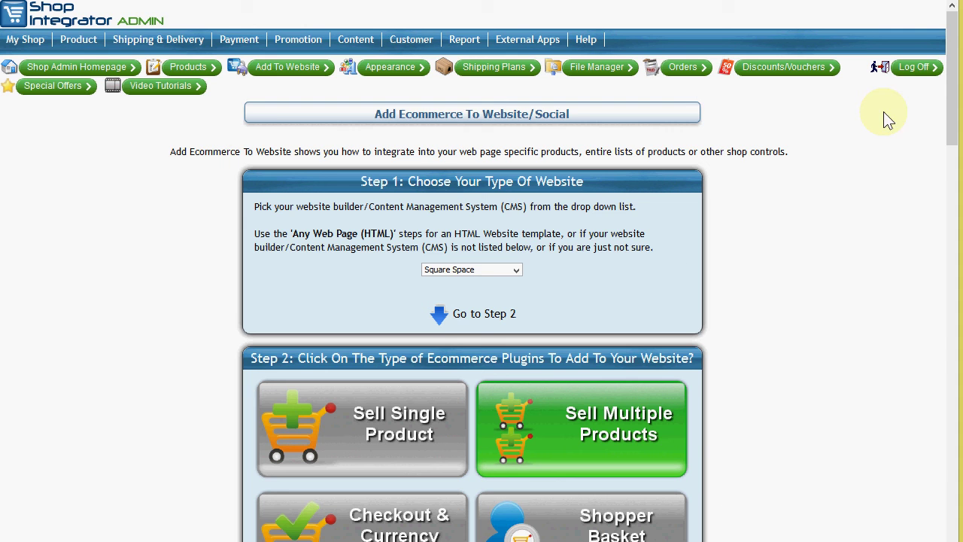
click(398, 75)
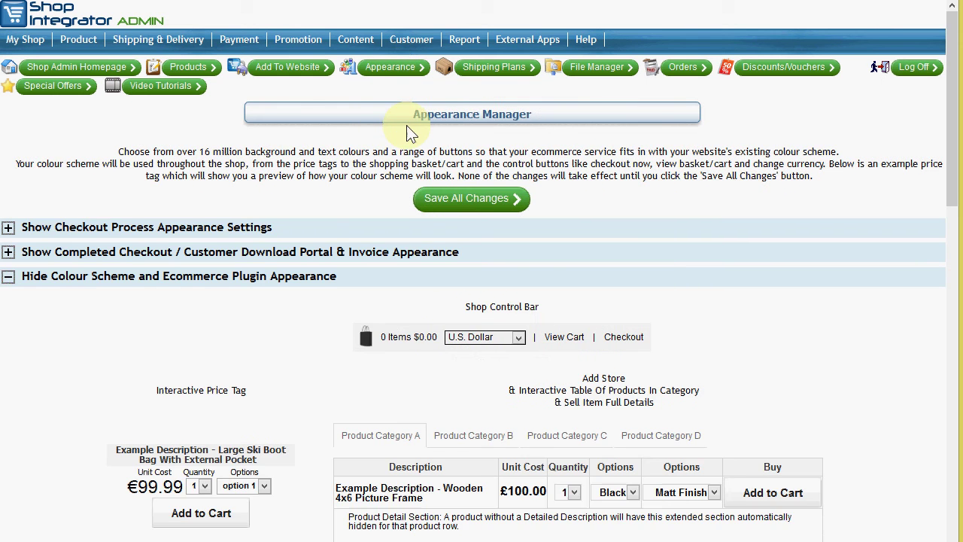
scroll(406, 133, down, 6)
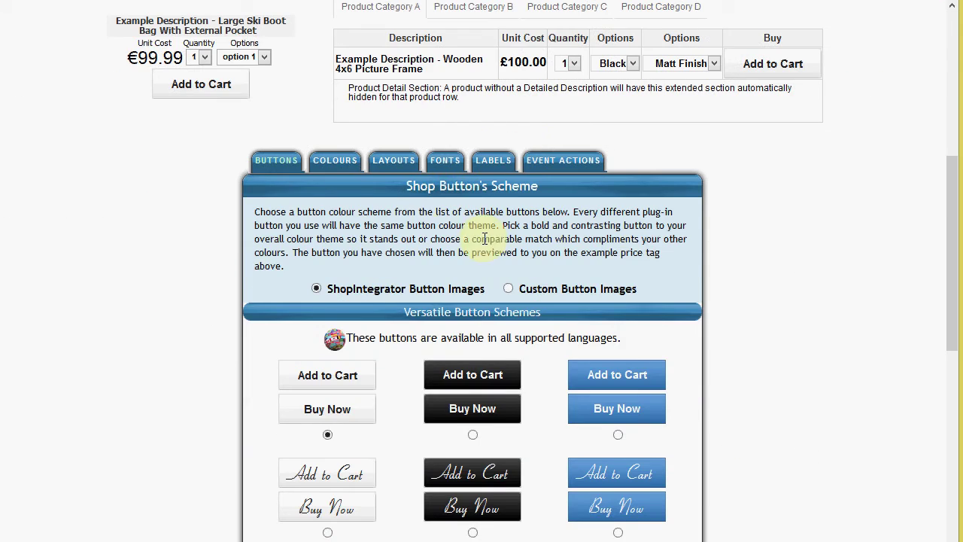
Step: Open the plugin layout settings and set Product Grid View Border to Off
click(394, 170)
scroll(584, 225, down, 10)
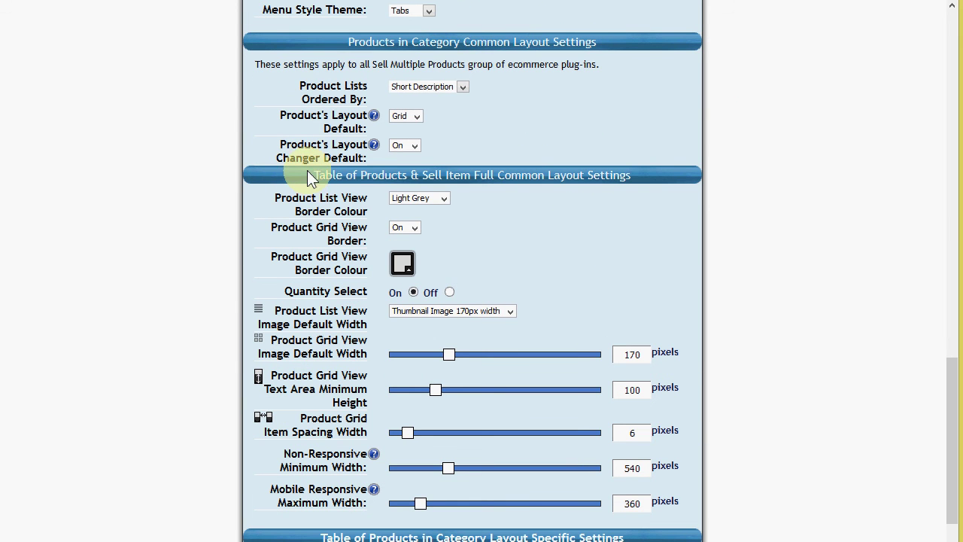
scroll(519, 226, down, 1)
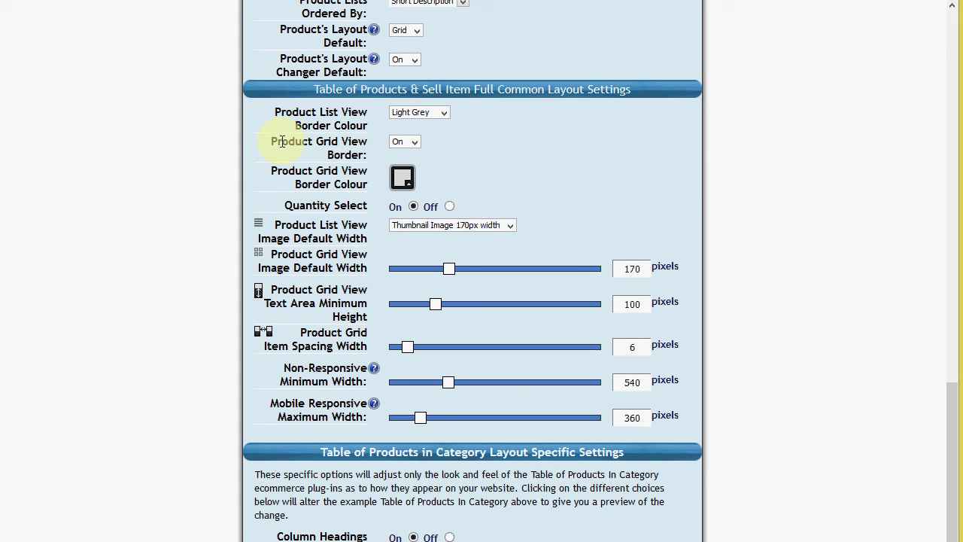
drag(275, 141, 362, 157)
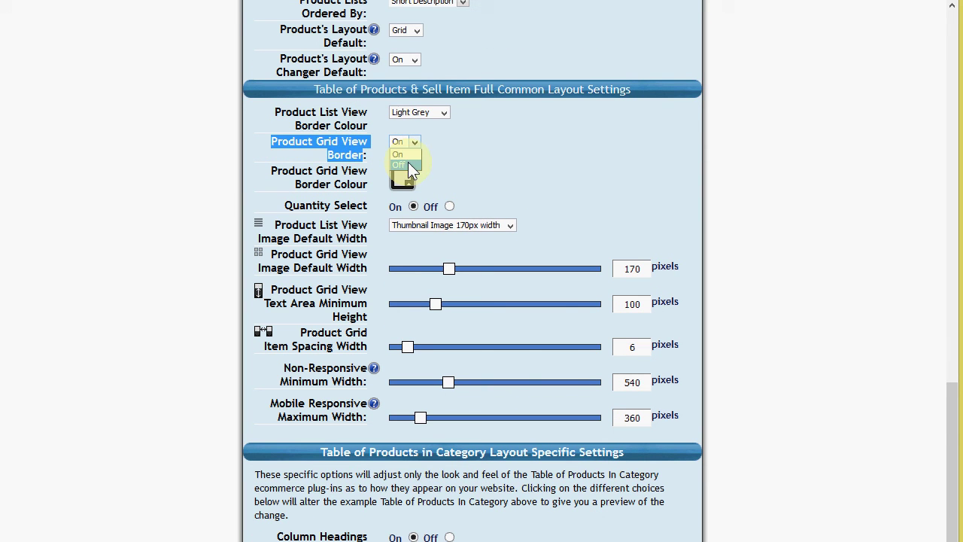
click(408, 163)
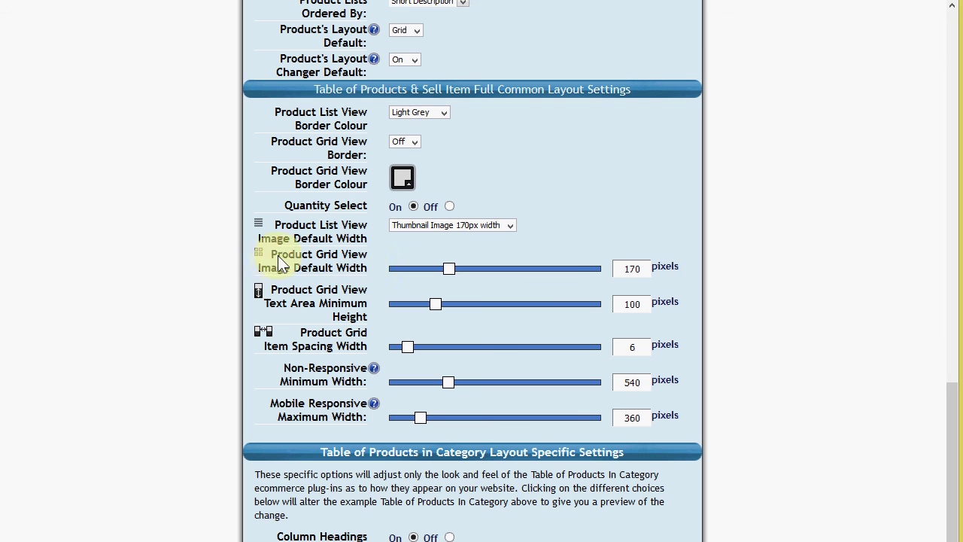
Step: Set the Product Grid View Image Default Width to 365 pixels
drag(279, 257, 363, 269)
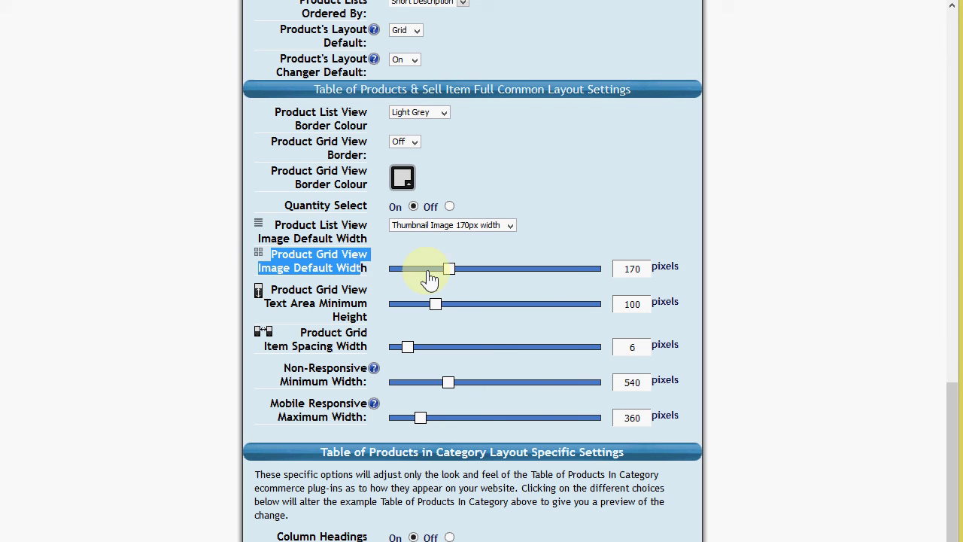
drag(449, 270, 533, 270)
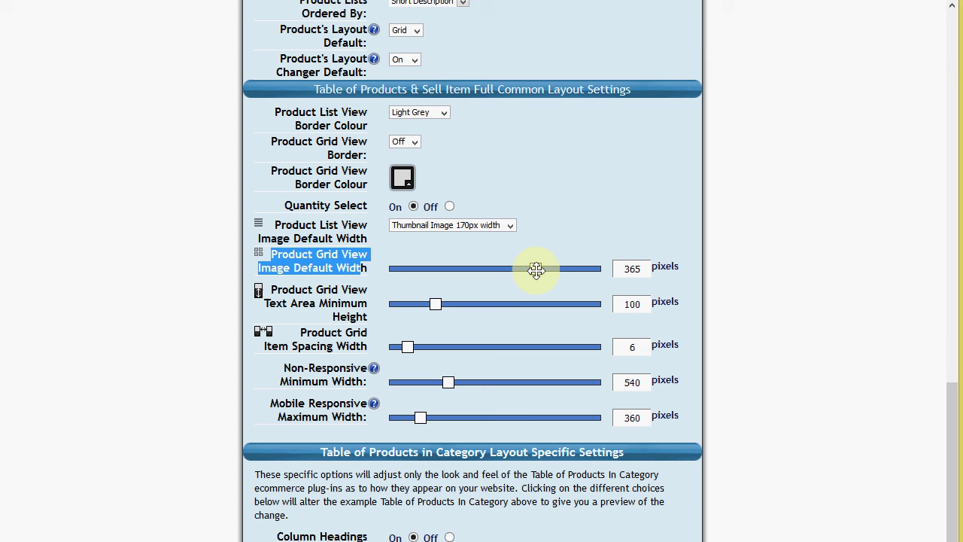
click(546, 225)
Step: Set the Product Grid Item Spacing Width to 20 pixels and save all appearance changes
scroll(704, 228, down, 2)
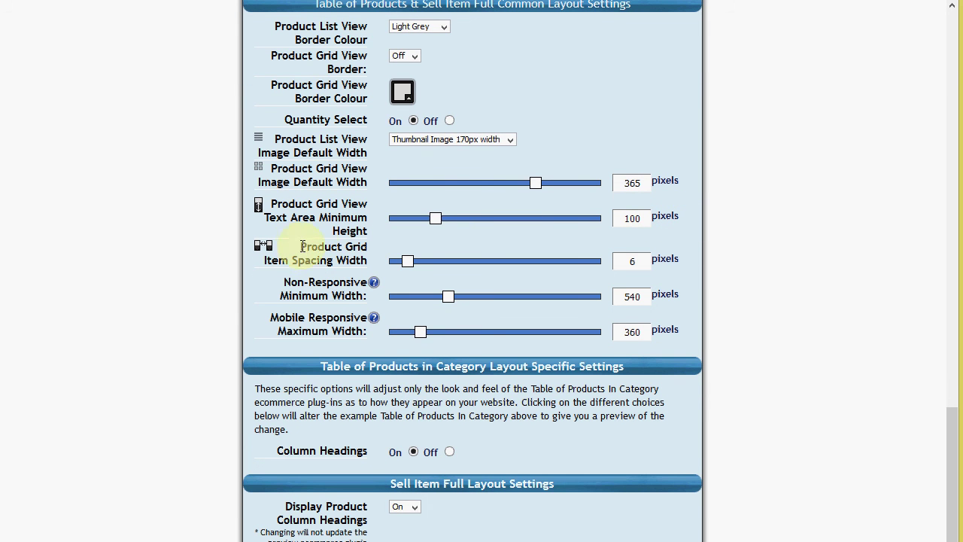
drag(300, 247, 433, 260)
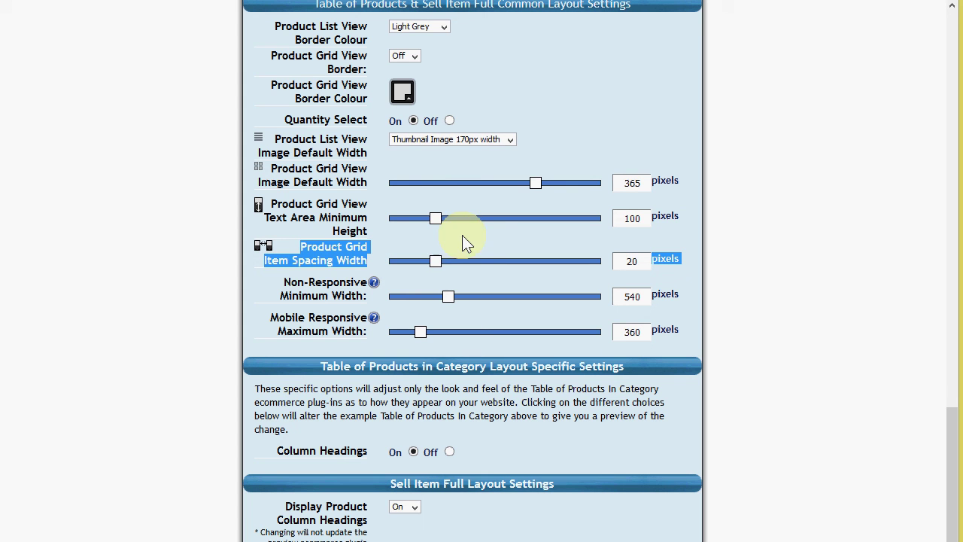
click(631, 102)
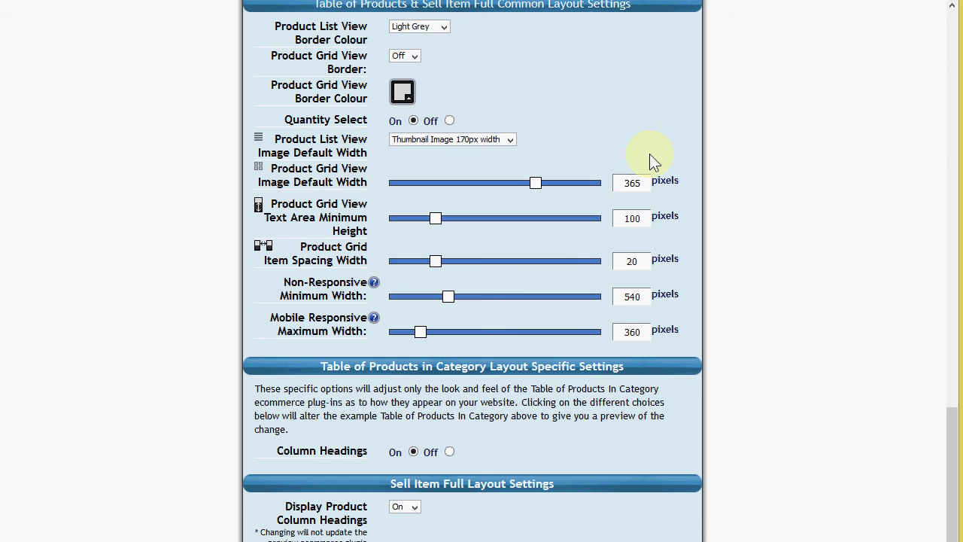
scroll(651, 158, up, 20)
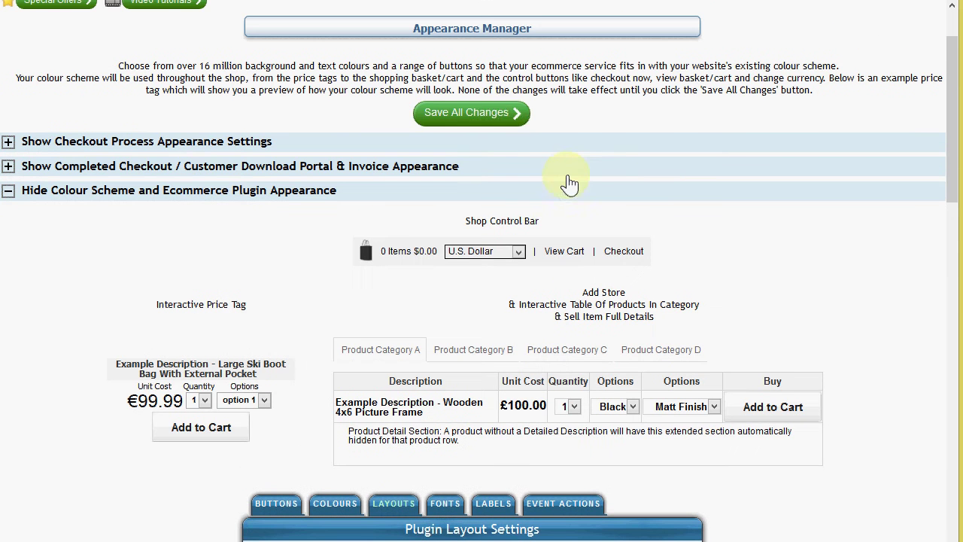
click(501, 117)
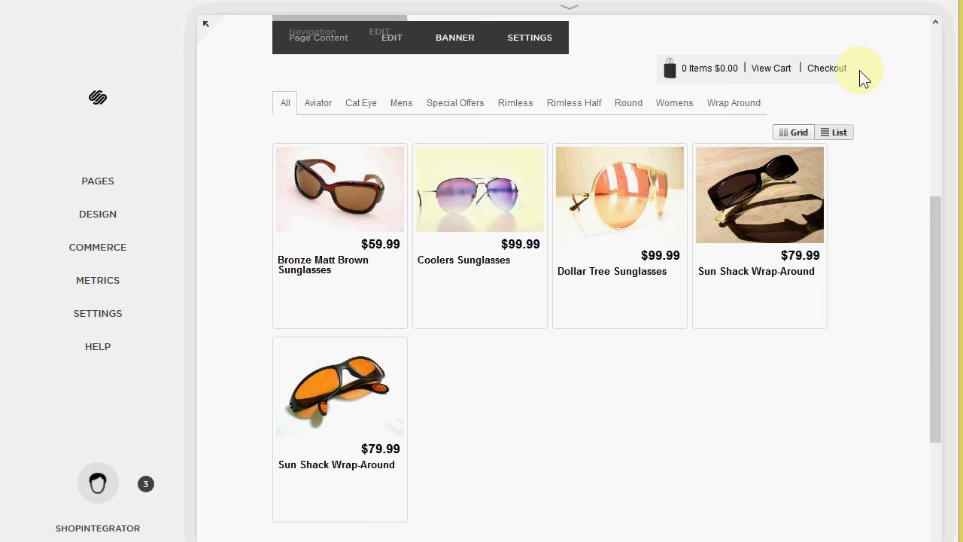
Step: Switch to Squarespace, reload the Shop page and examine the image size, borders and spacing of the product grid
scroll(862, 71, up, 4)
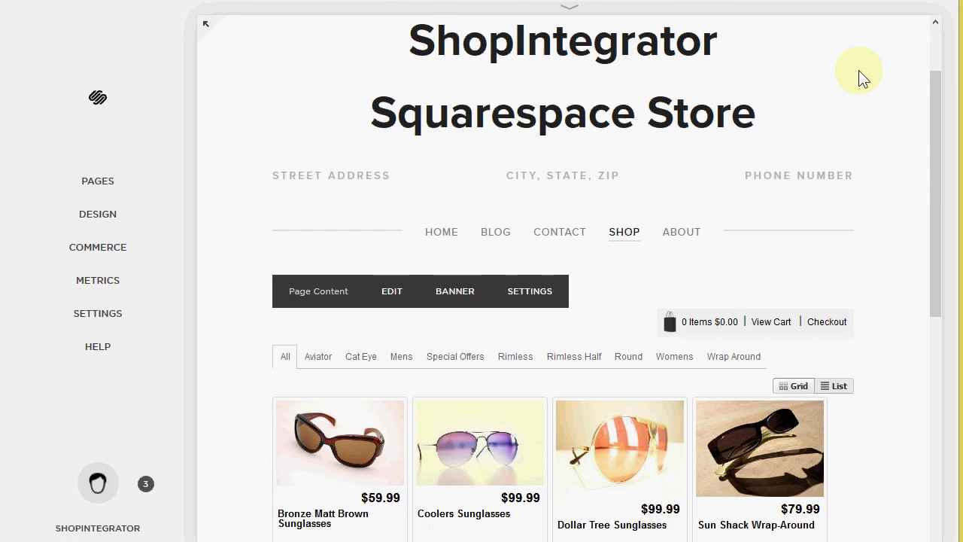
scroll(860, 80, down, 1)
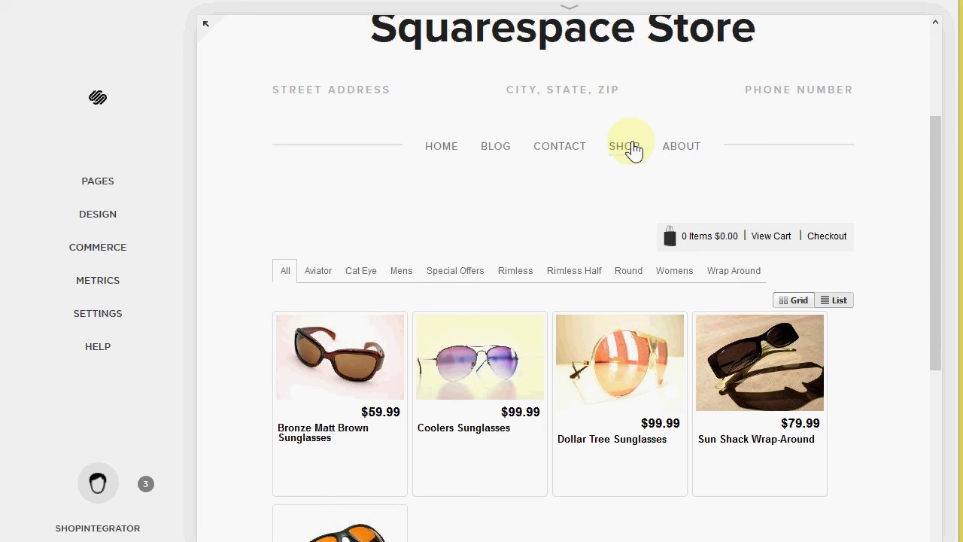
click(634, 151)
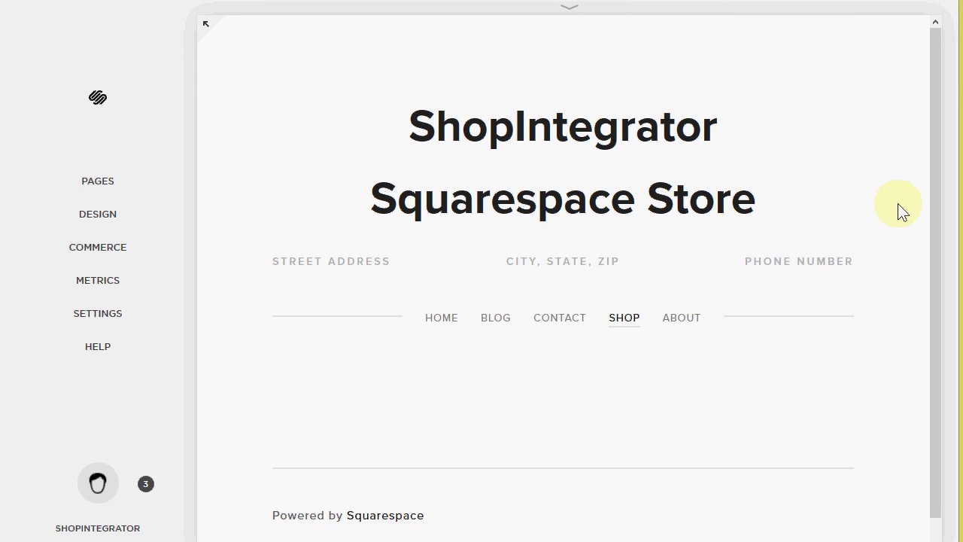
scroll(900, 210, down, 3)
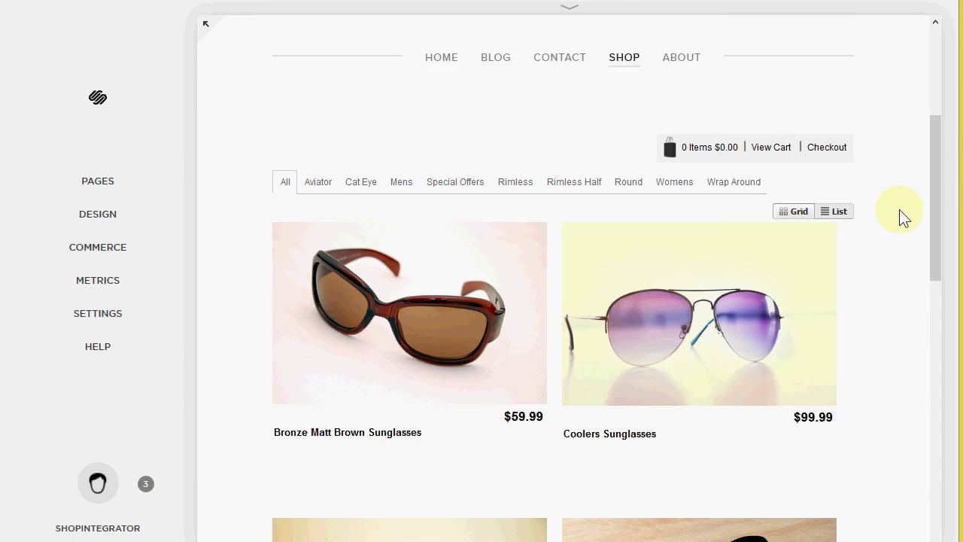
scroll(899, 211, down, 1)
mouse_move(938, 230)
mouse_down()
mouse_move(937, 220)
mouse_move(938, 257)
mouse_move(937, 217)
mouse_up()
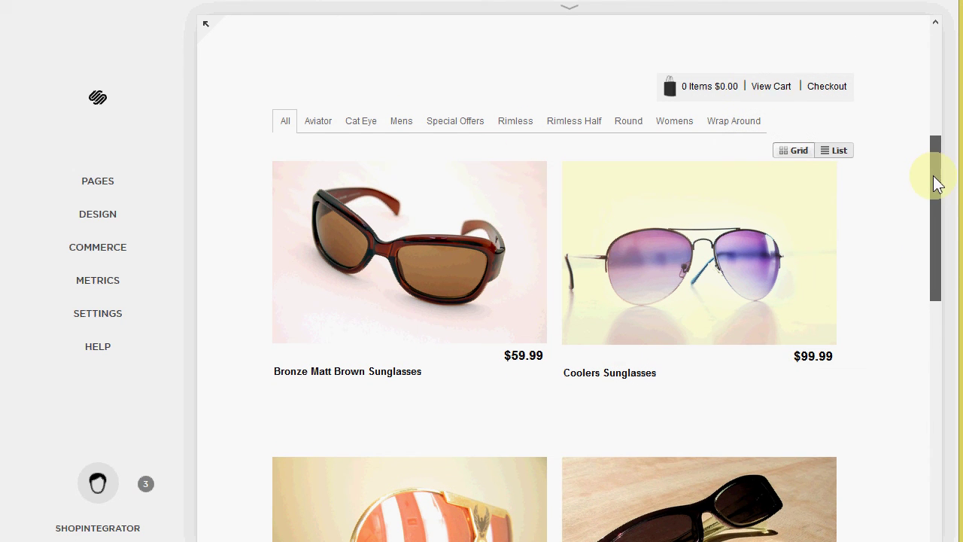
drag(937, 184, 946, 307)
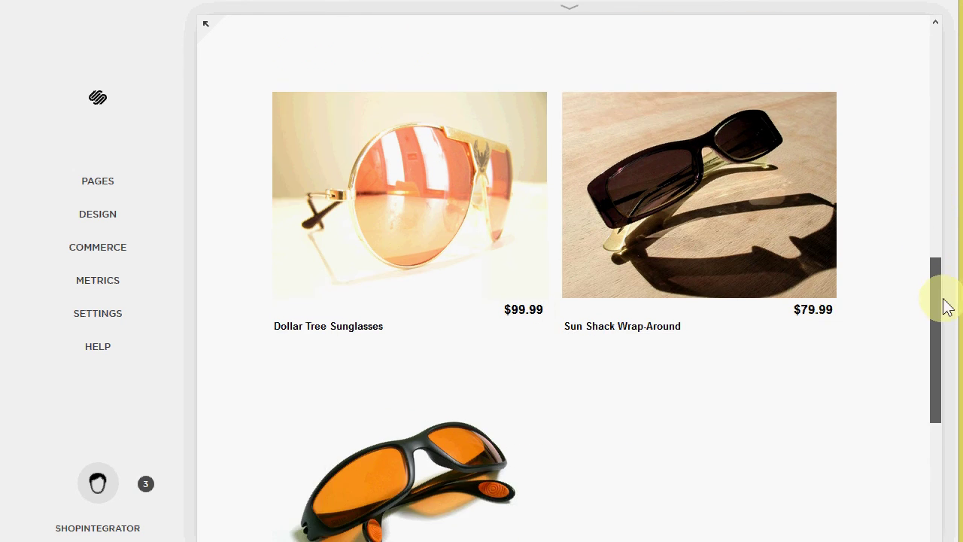
Step: View the details of the black Sun Shack Wrap-Around with its second and third images, closing them again
click(699, 208)
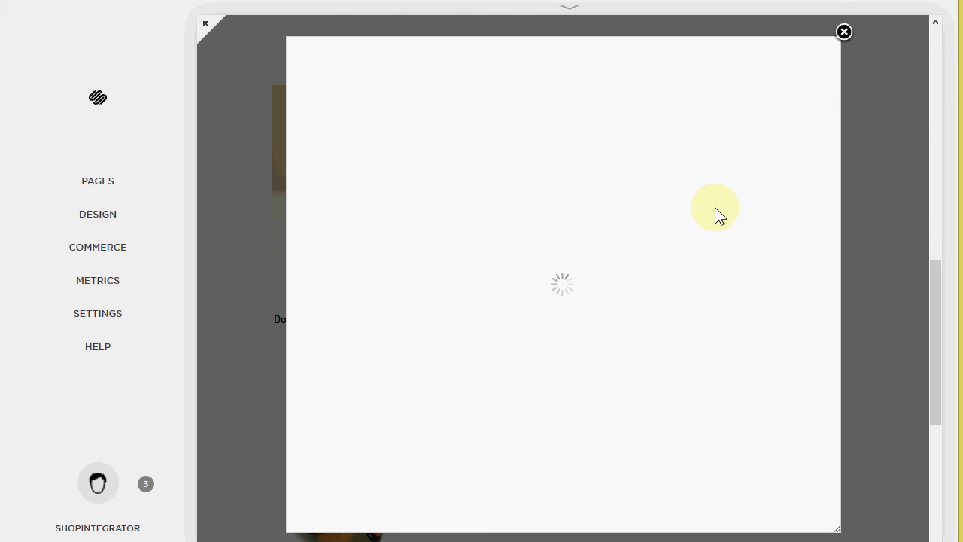
click(425, 256)
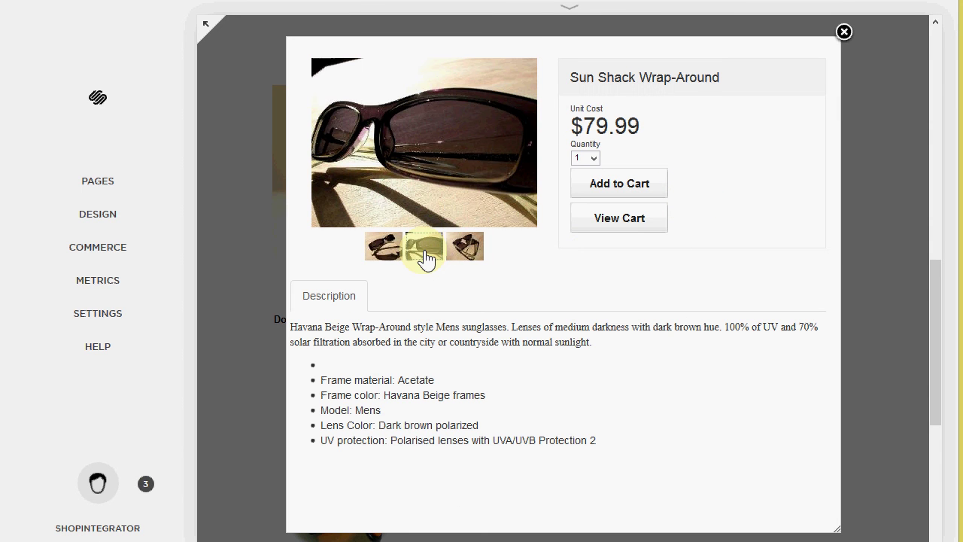
click(463, 250)
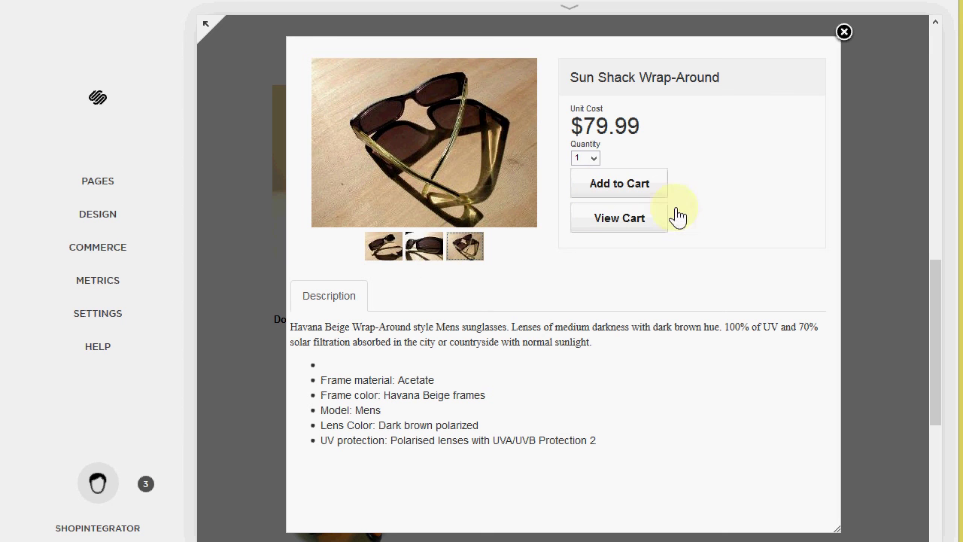
click(844, 46)
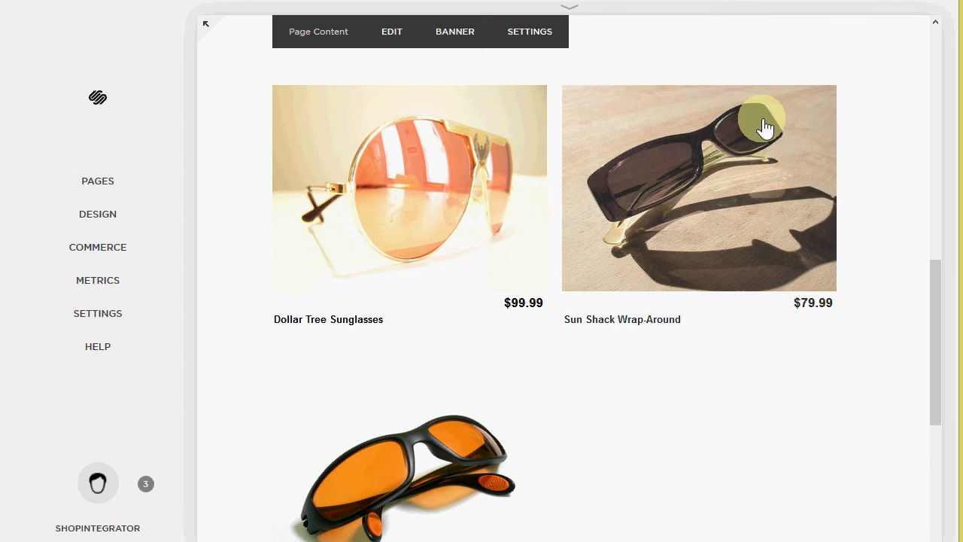
Step: Review the Shop page from the site title and navigation through the cart bar, category tabs and product grid
scroll(764, 129, up, 10)
scroll(764, 130, up, 4)
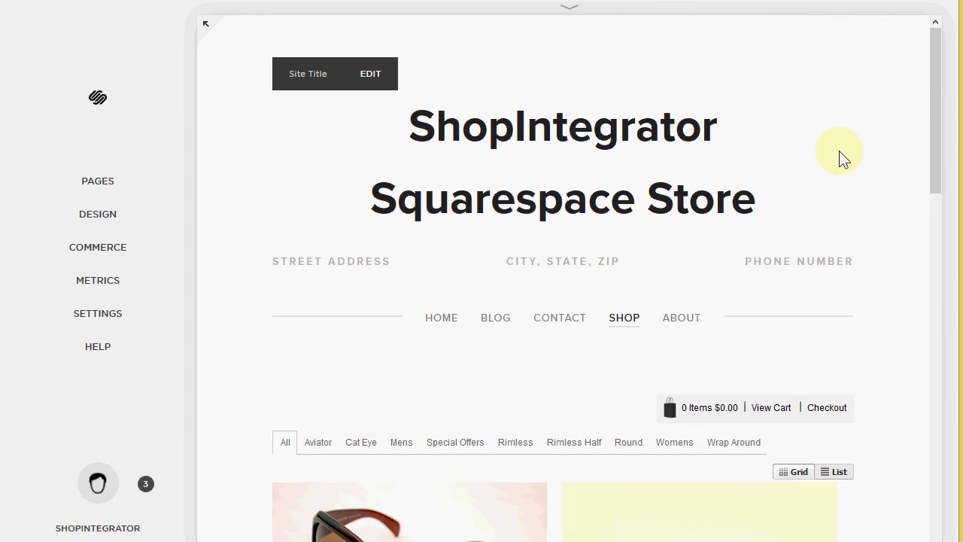
drag(940, 134, 941, 162)
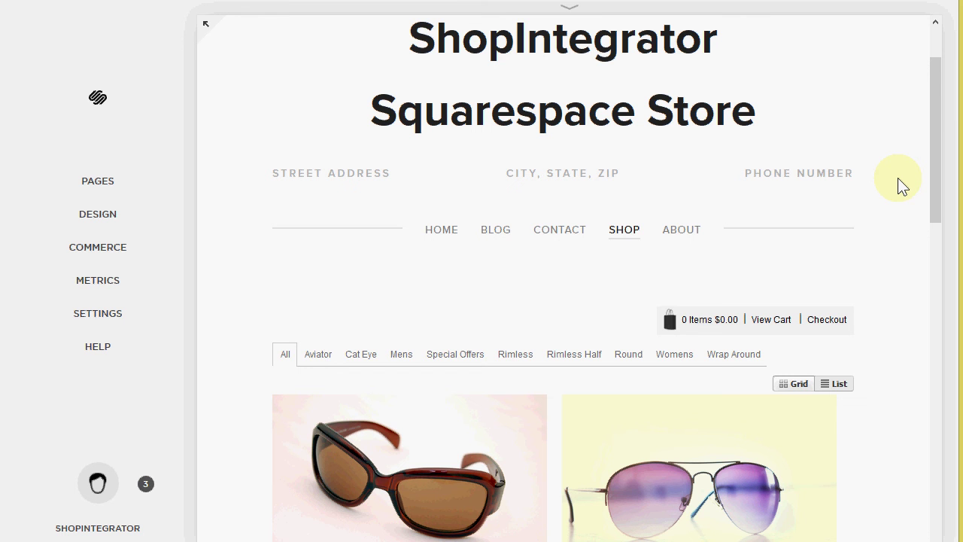
scroll(889, 164, down, 5)
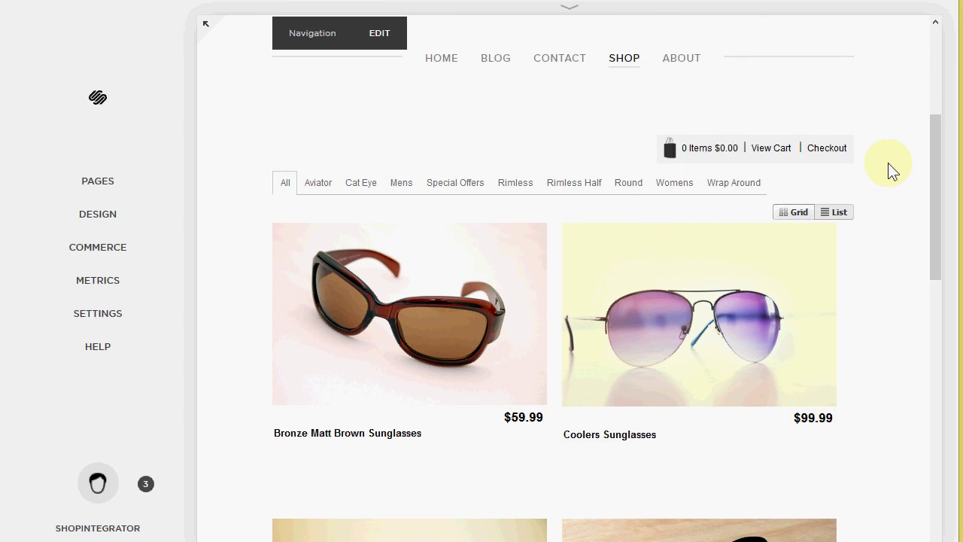
scroll(889, 166, down, 2)
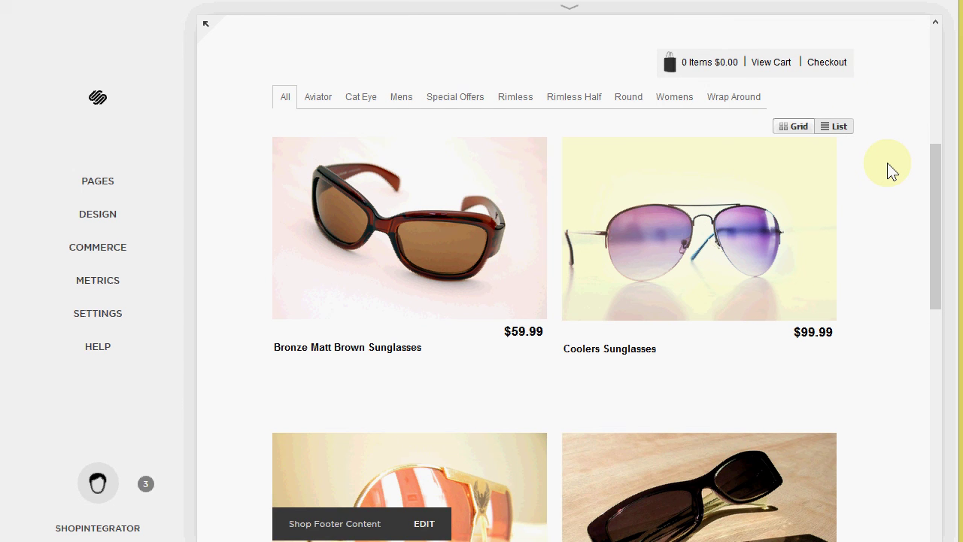
scroll(890, 170, up, 8)
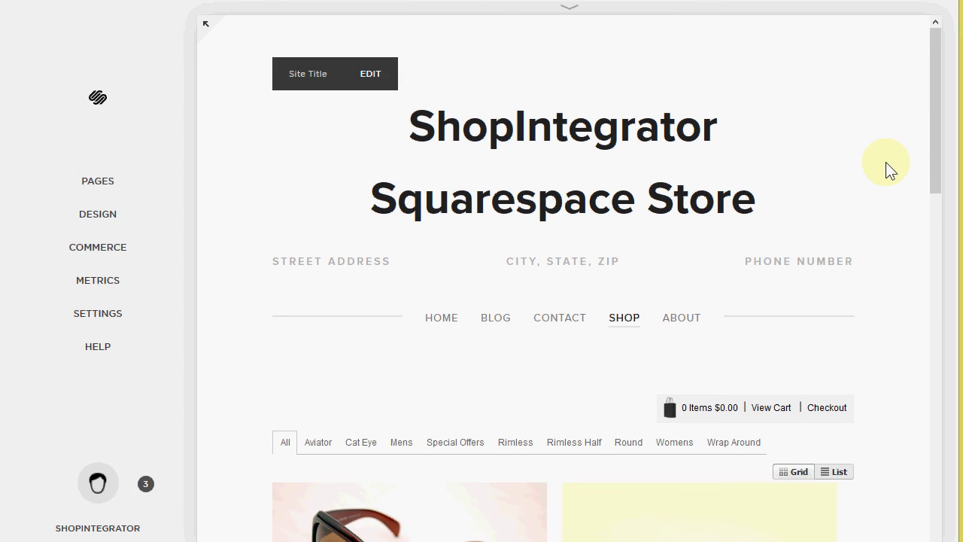
scroll(885, 162, down, 2)
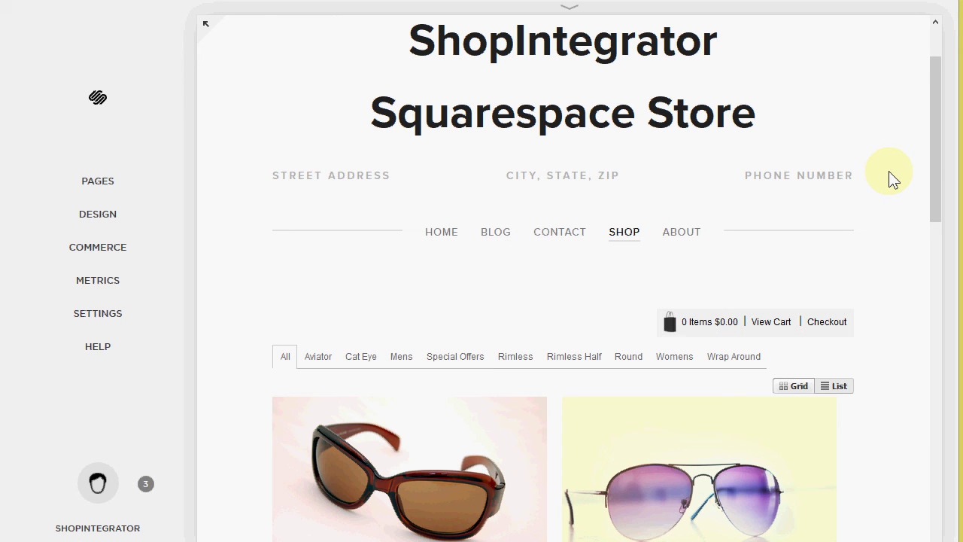
mouse_move(877, 212)
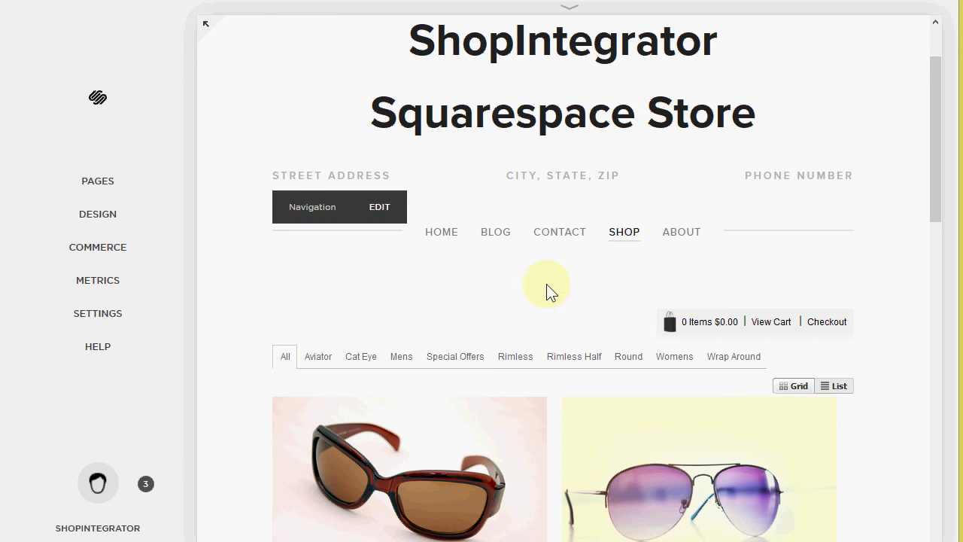